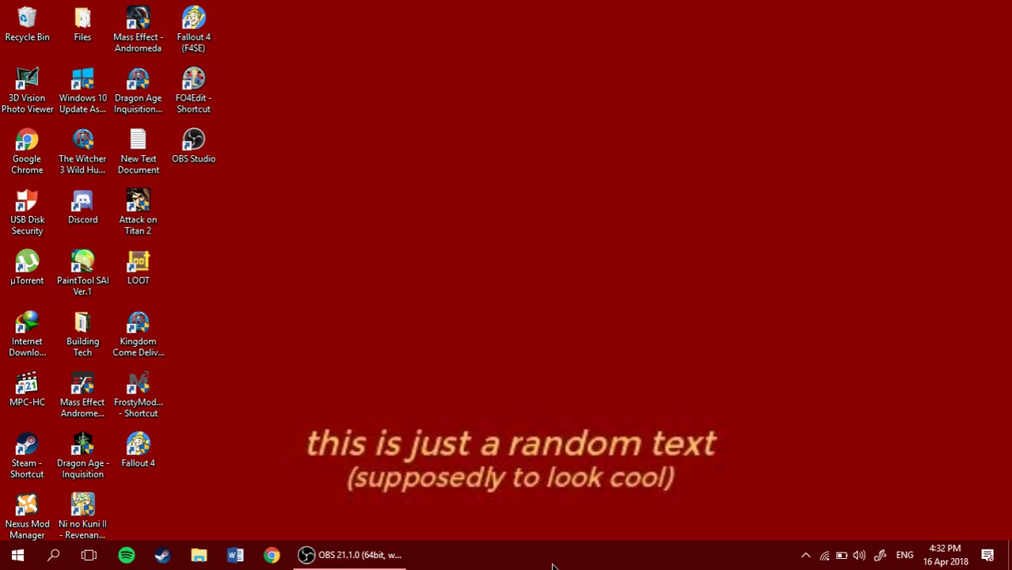
Step: Start FO4Edit, deselect all plugins, and load just Fallout4.esm plus DLCRobot.esm
double_click(203, 92)
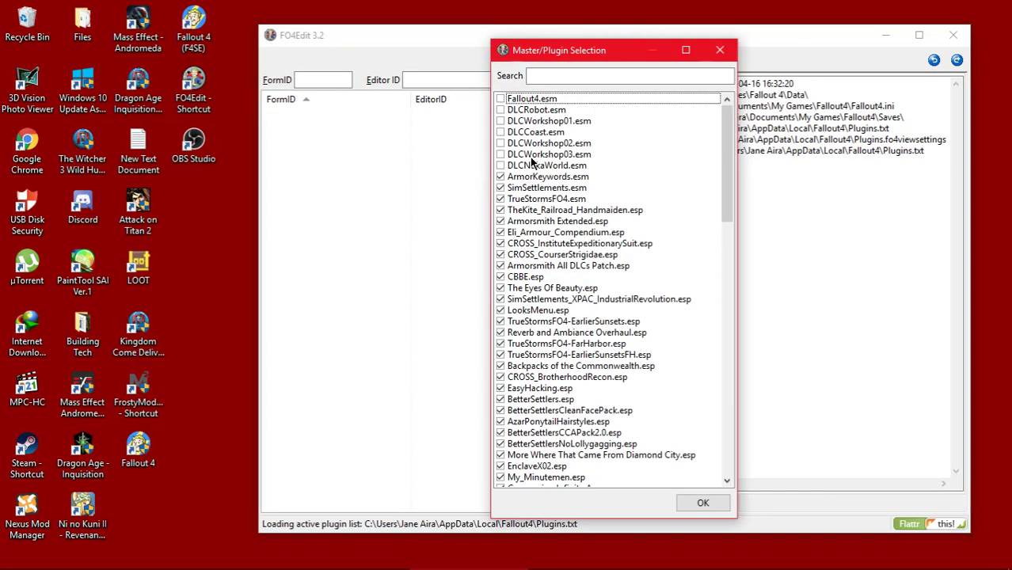
right_click(564, 146)
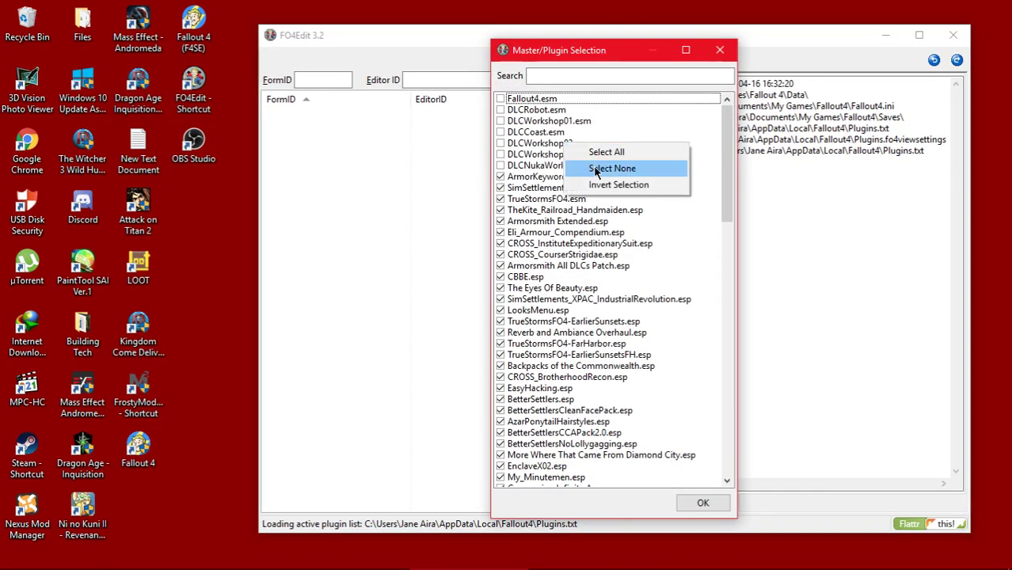
left_click(595, 167)
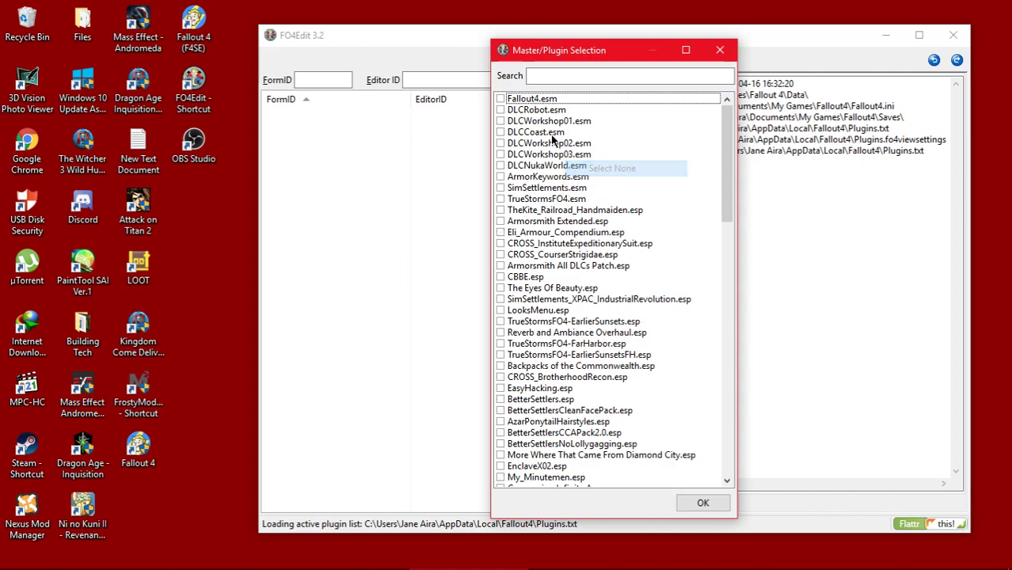
left_click(500, 99)
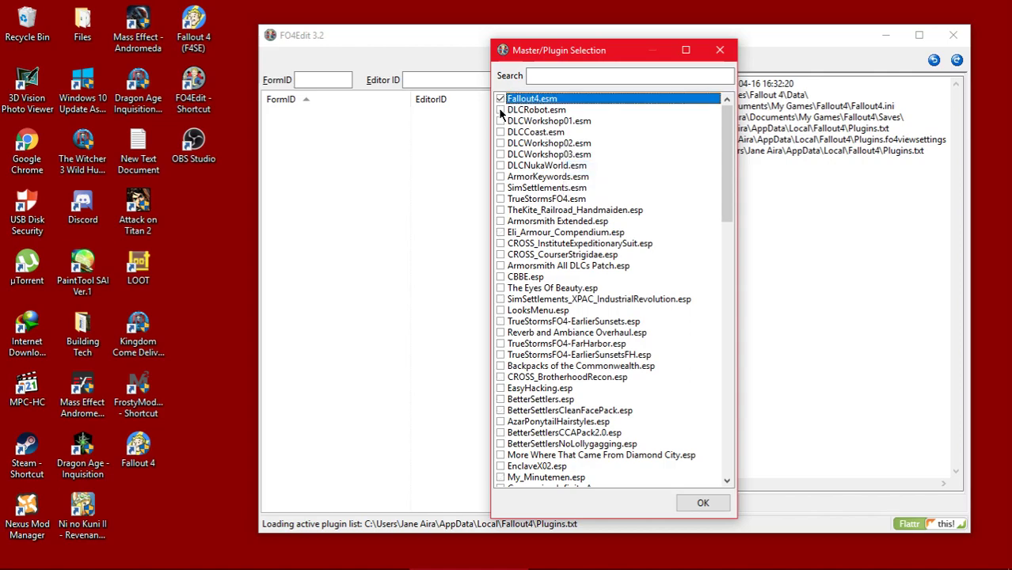
left_click(500, 110)
left_click(701, 502)
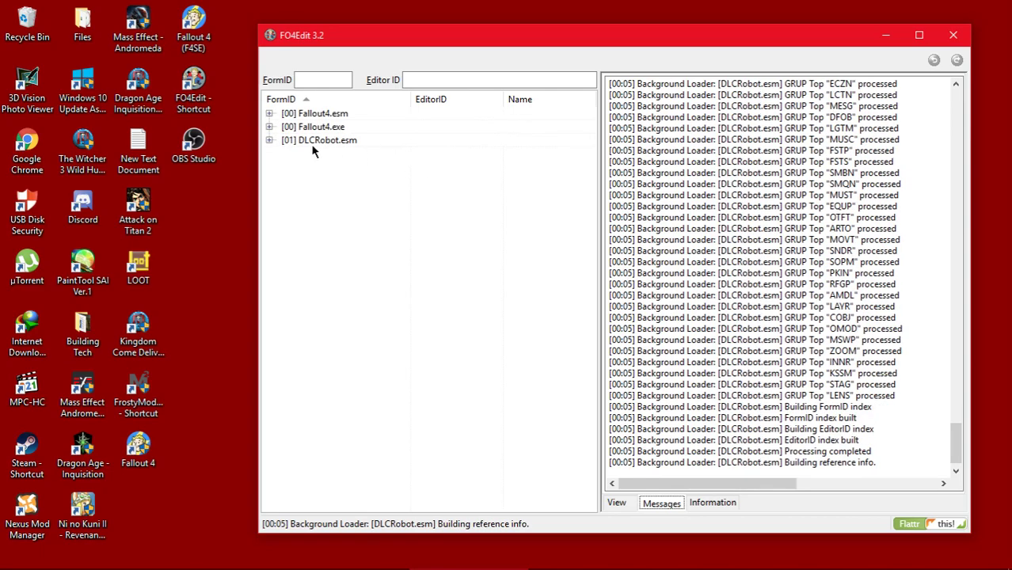
Step: Expand DLCRobot.esm in the record tree and apply the cleaning filter to it
left_click(315, 144)
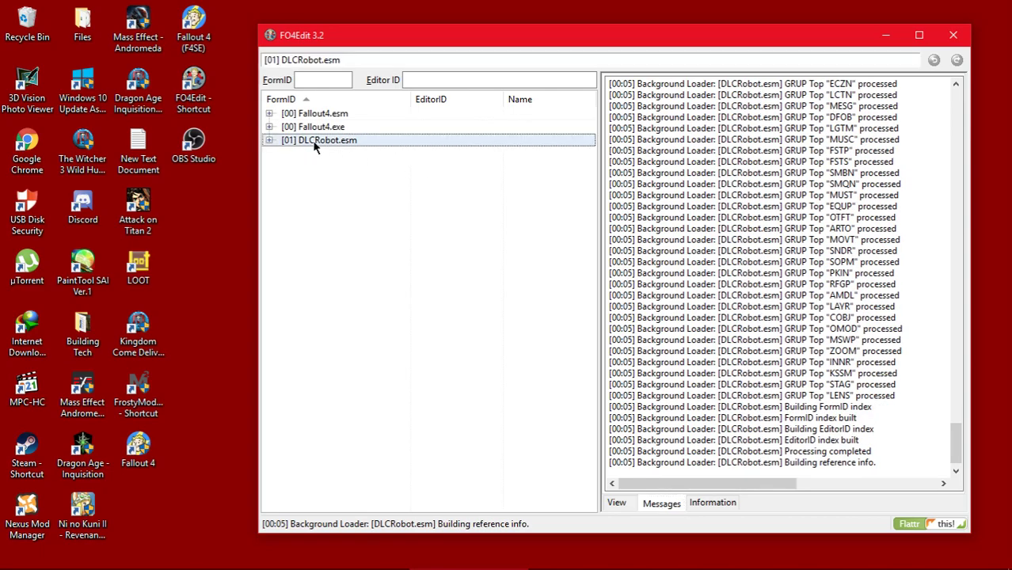
left_click(270, 140)
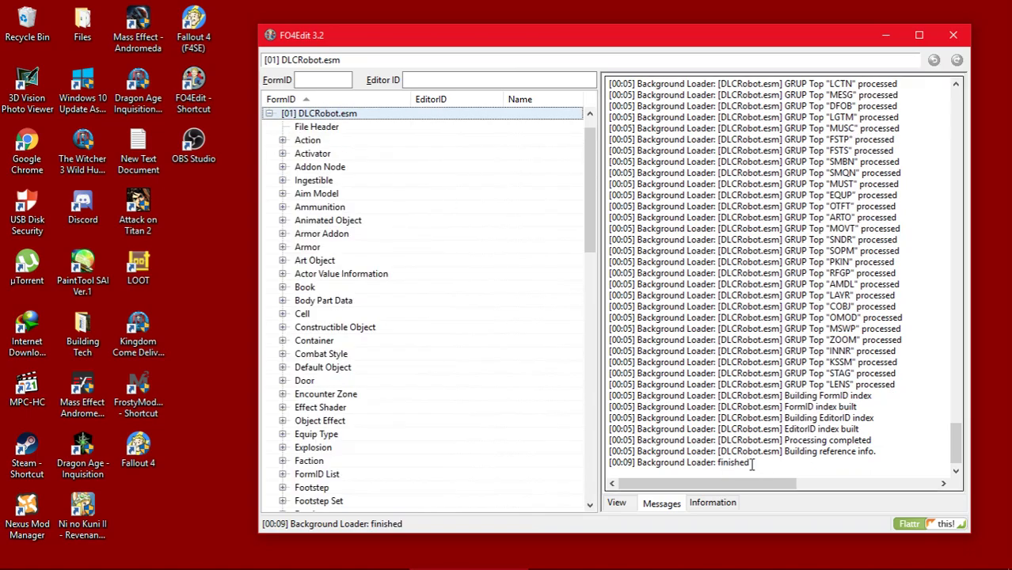
left_click_drag(723, 463, 614, 452)
left_click(673, 462)
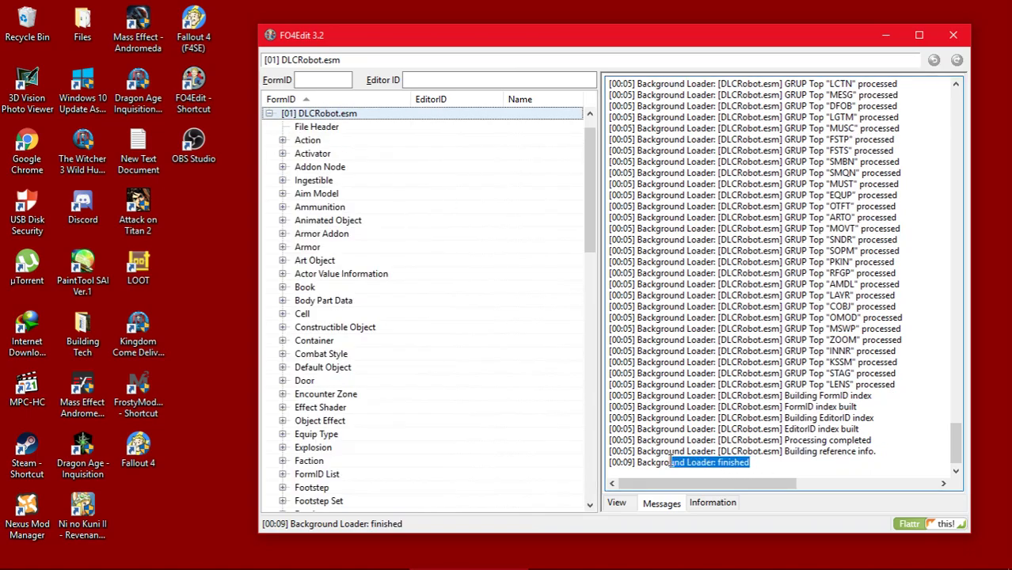
right_click(326, 114)
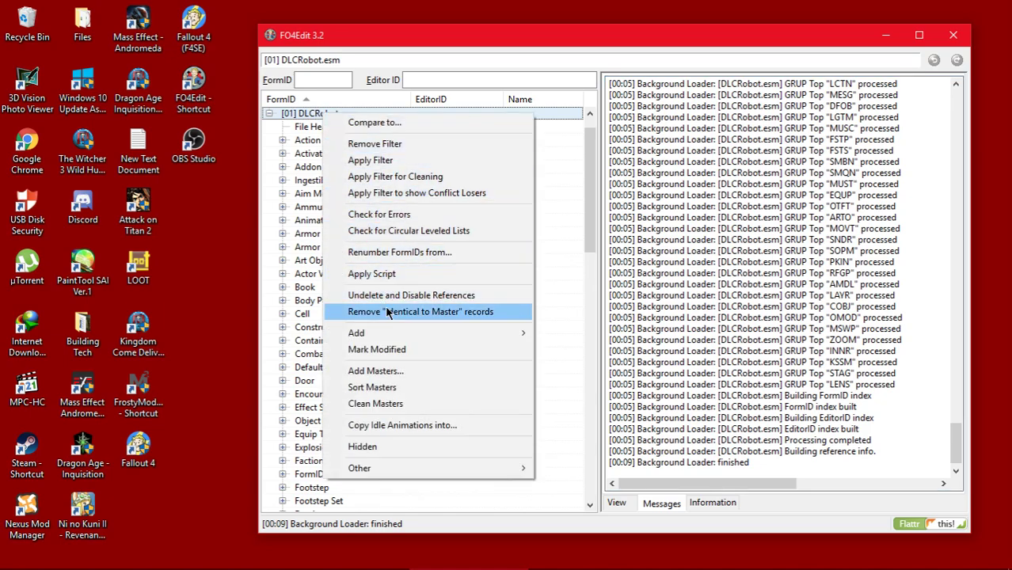
left_click(390, 177)
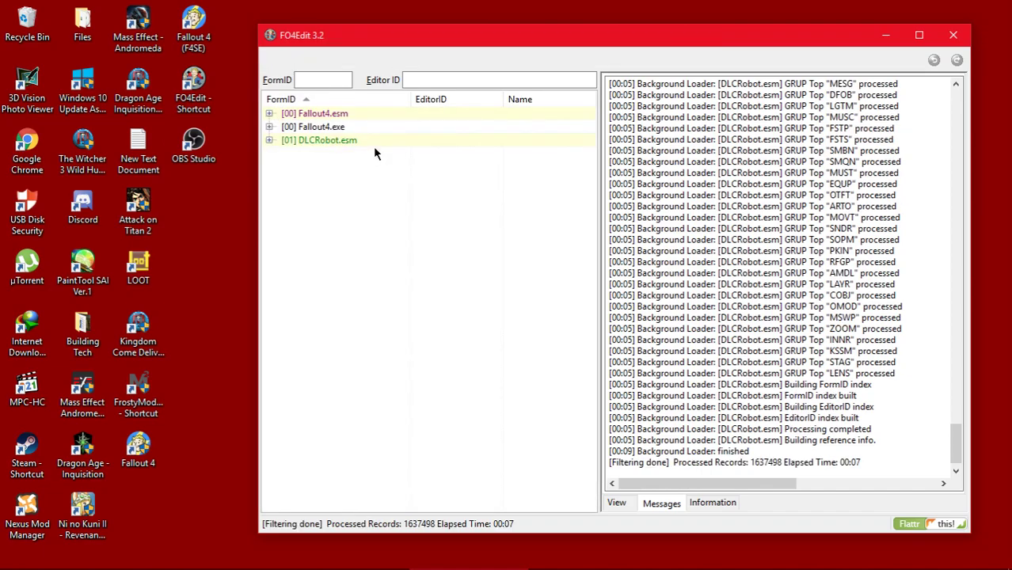
Step: Remove DLCRobot.esm's 45 identical-to-master records, confirming the master-file edit
right_click(315, 147)
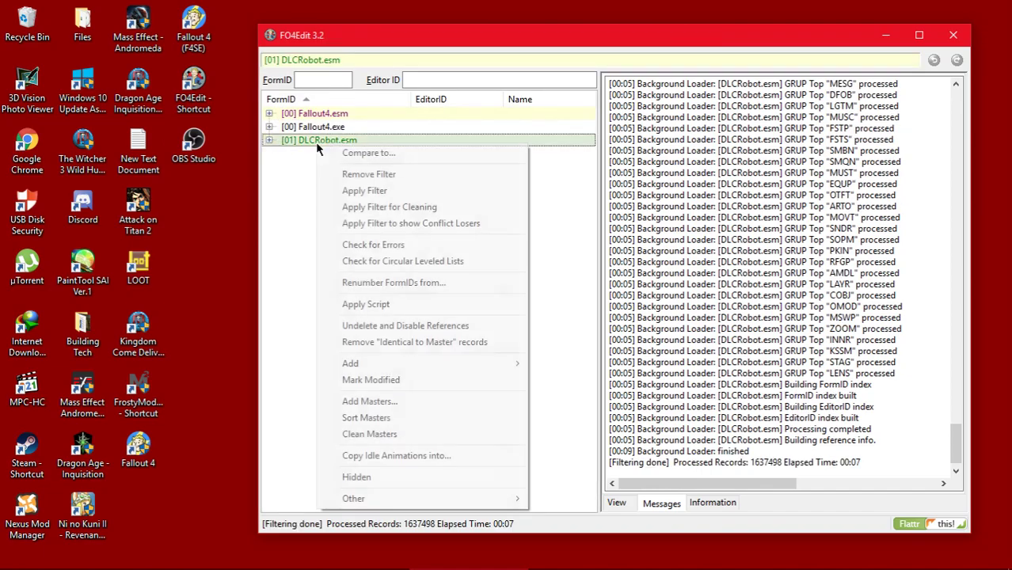
left_click(398, 342)
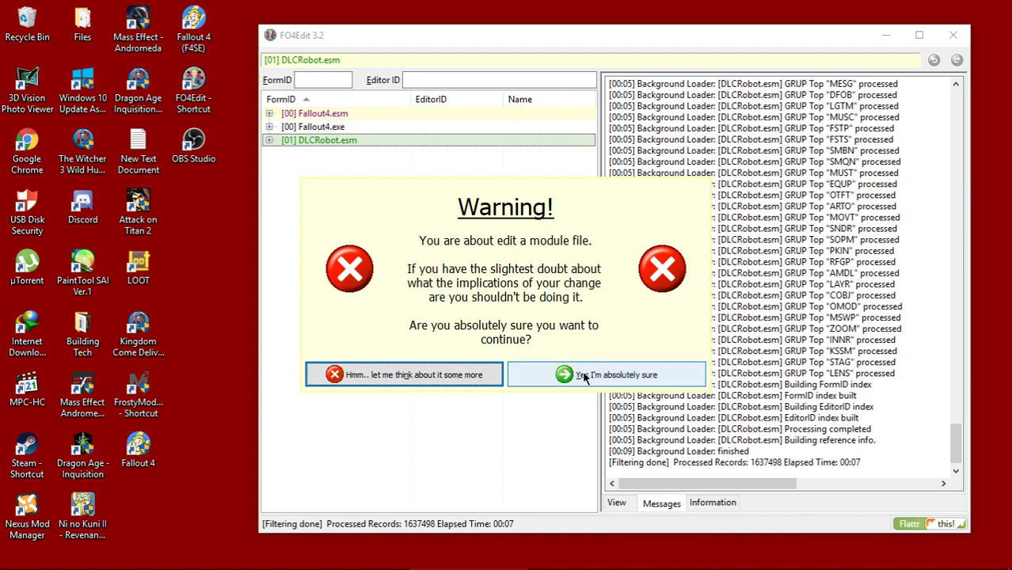
left_click(584, 378)
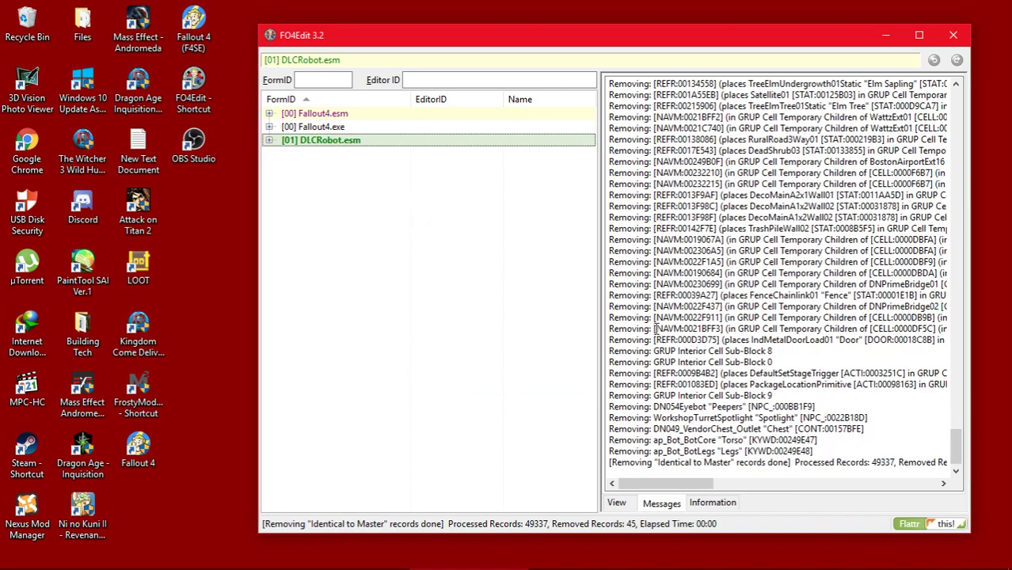
Step: Maximize FO4Edit and undelete and disable DLCRobot.esm's 38 deleted references
left_click(918, 35)
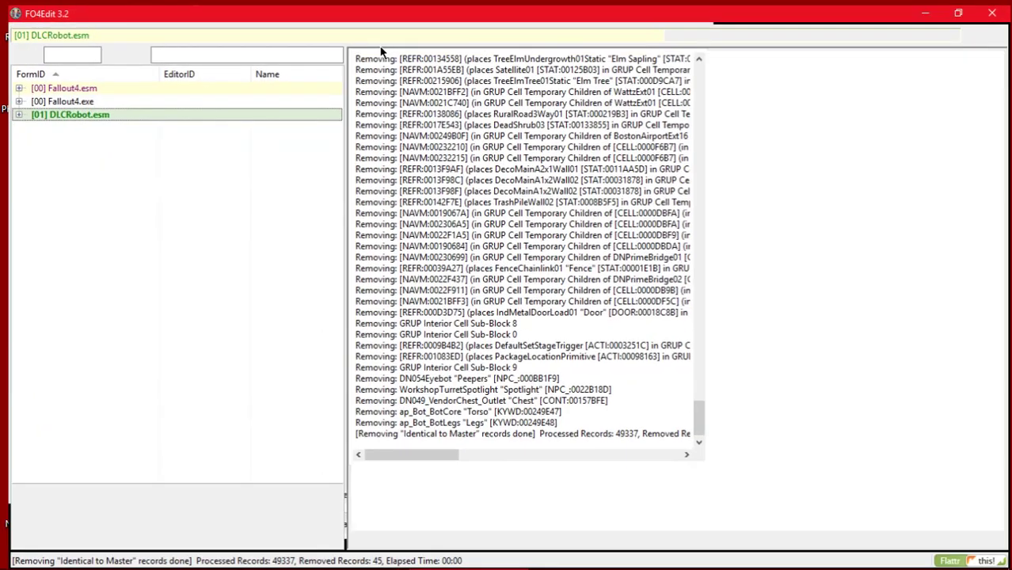
right_click(97, 113)
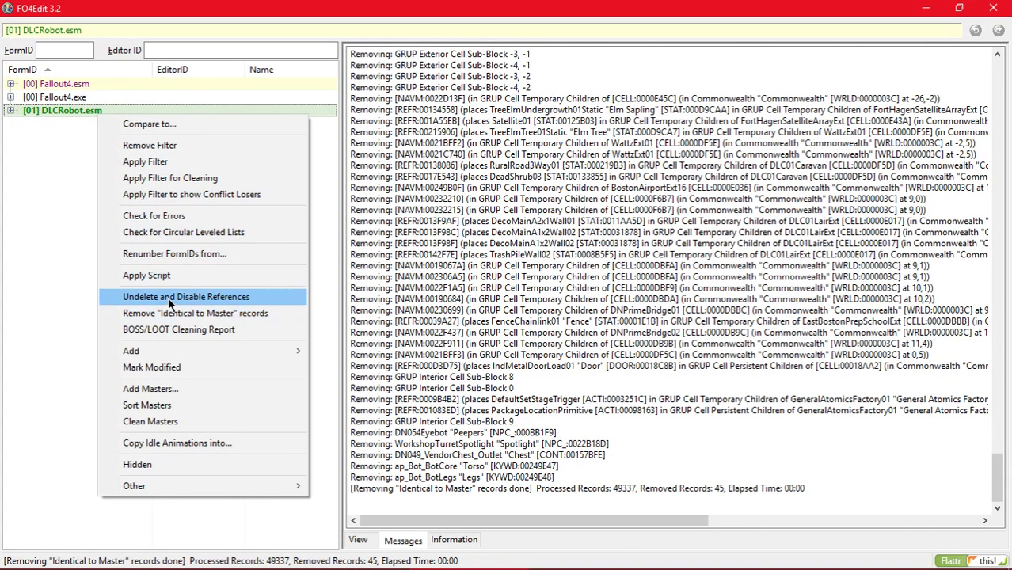
left_click(201, 305)
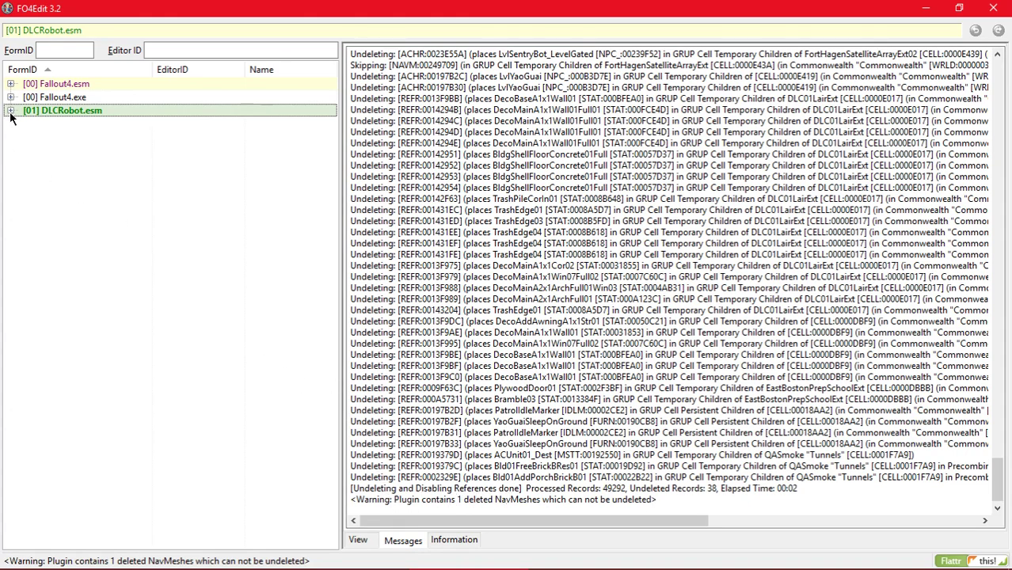
Step: Close FO4Edit and save the cleaned DLCRobot.esm from the save prompt, keeping a backup
left_click(994, 9)
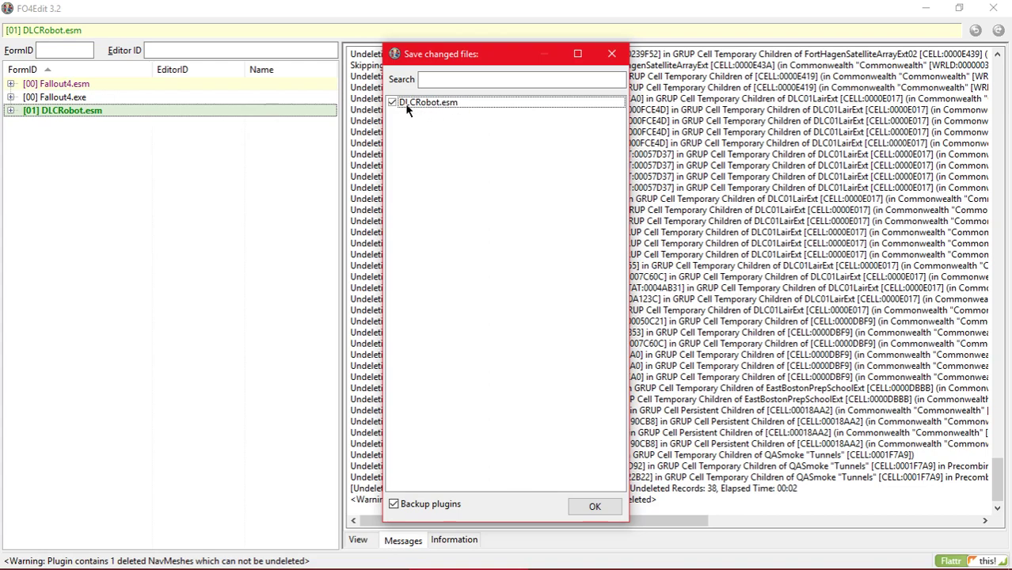
left_click(444, 104)
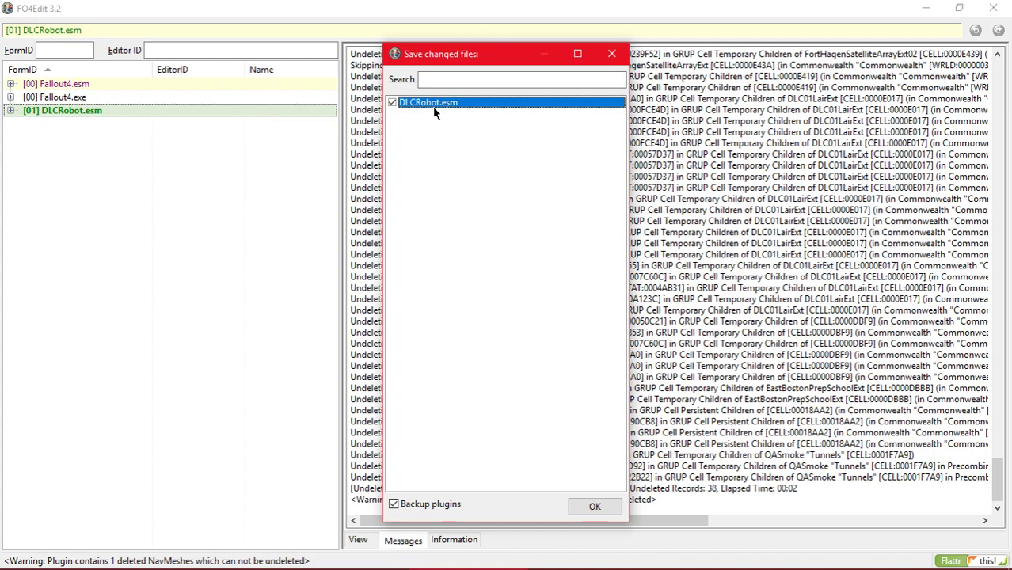
left_click(393, 103)
left_click(581, 503)
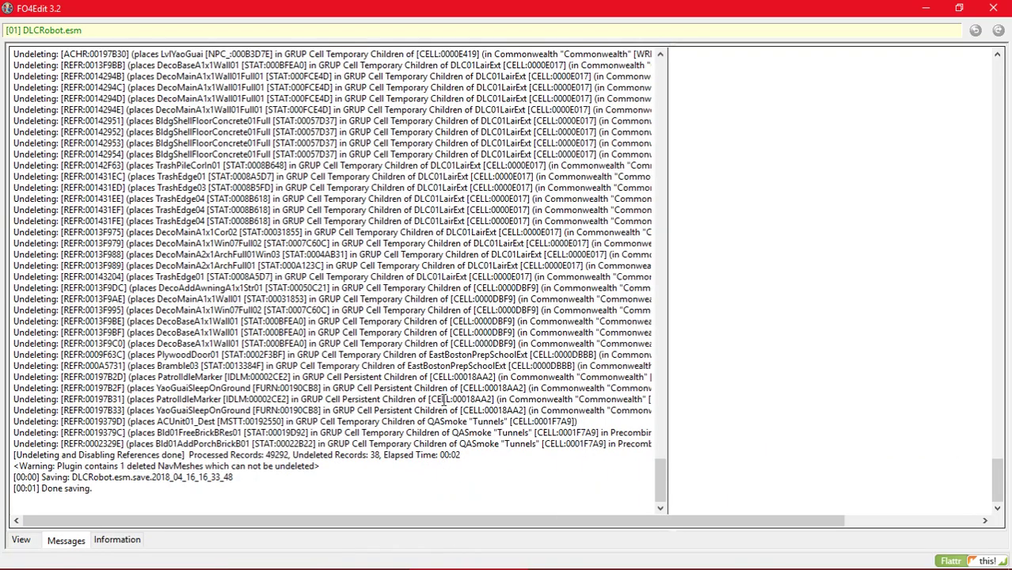
Step: In LOOT, confirm DLCRobot.esm has no cleaning warning and DLCworkshop01.esm still shows 6 ITMs
left_click(993, 8)
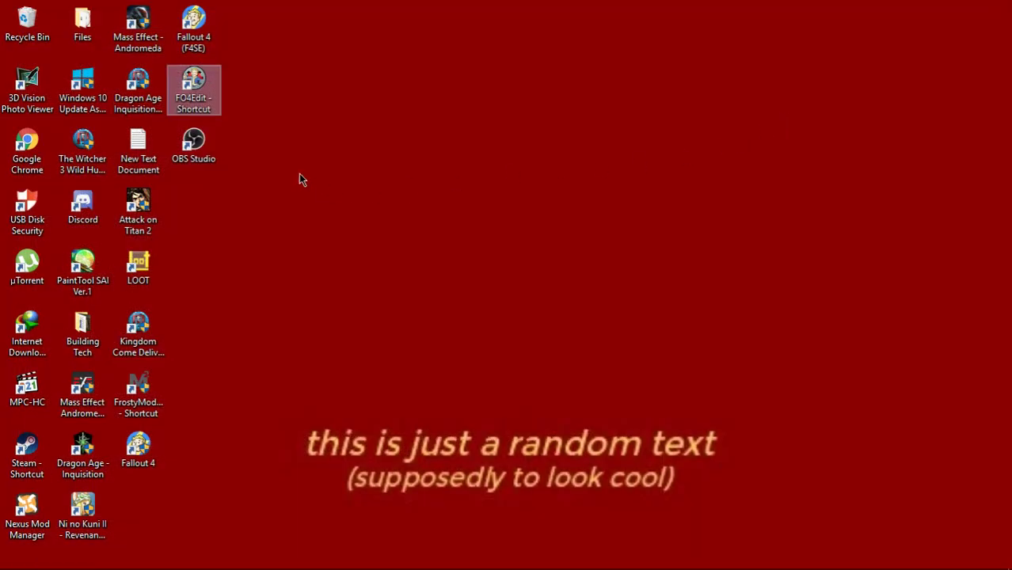
left_click_drag(294, 138, 436, 274)
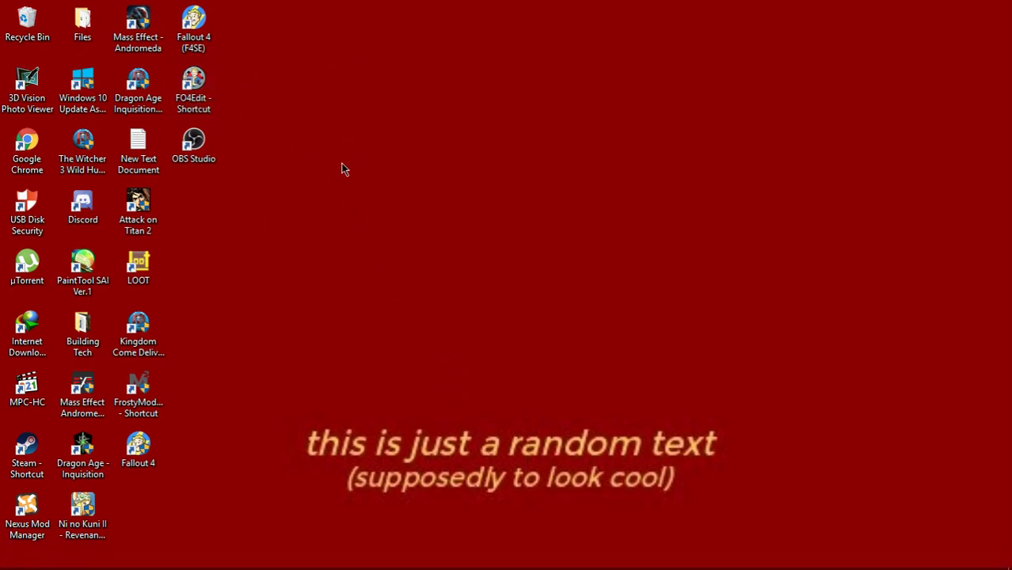
double_click(145, 267)
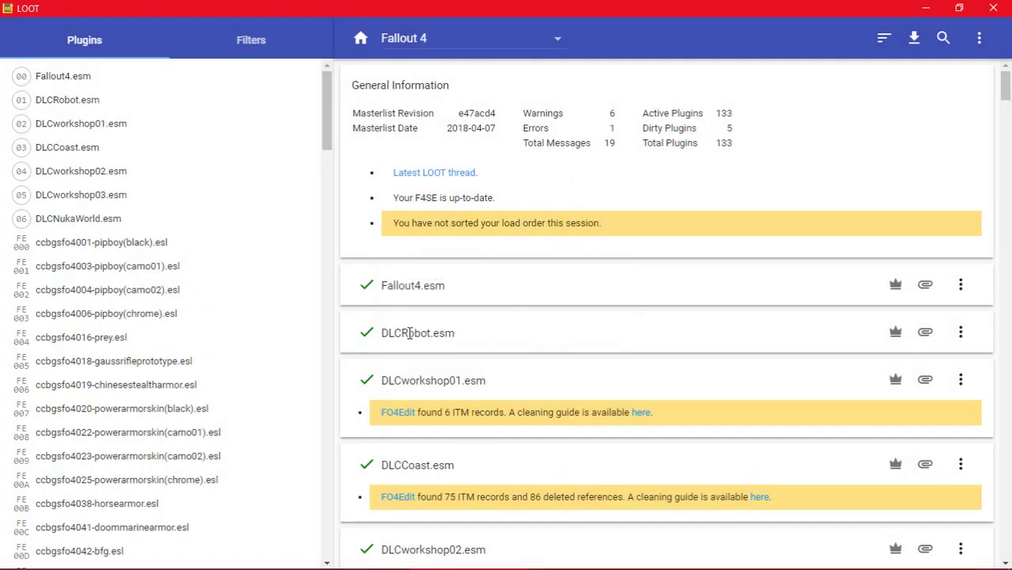
scroll(396, 333, "down", 2)
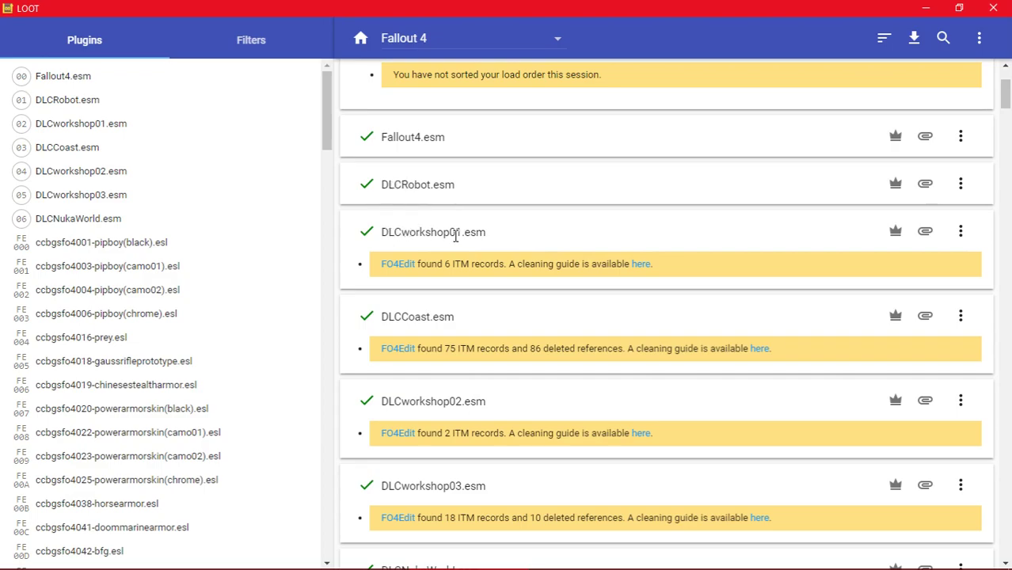
scroll(466, 275, "down", 1)
scroll(464, 317, "down", 3)
scroll(451, 206, "up", 3)
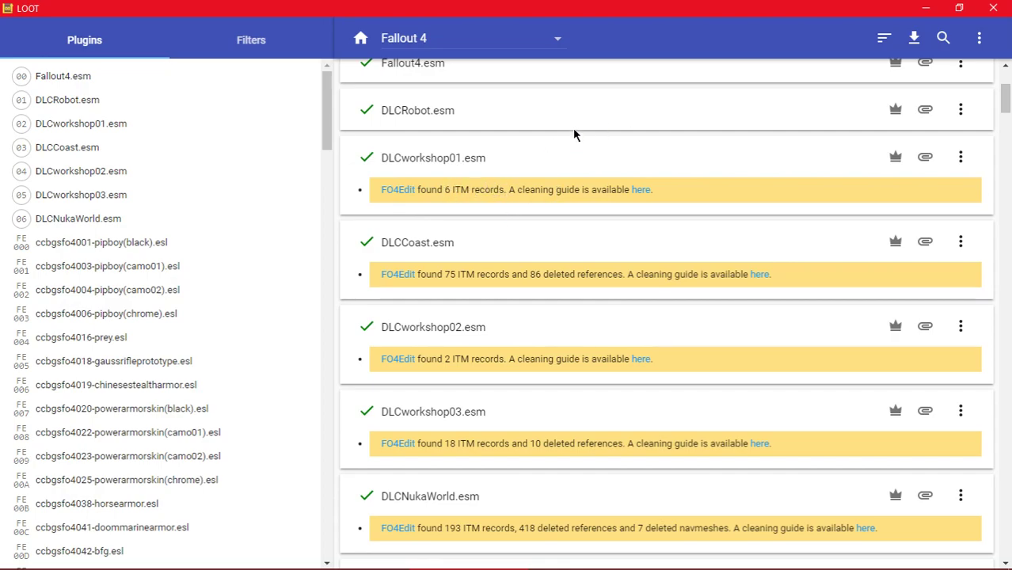
left_click(1008, 5)
Step: Relaunch FO4Edit with only Fallout4.esm and DLCWorkshop01.esm, then select DLCWorkshop01.esm
double_click(208, 95)
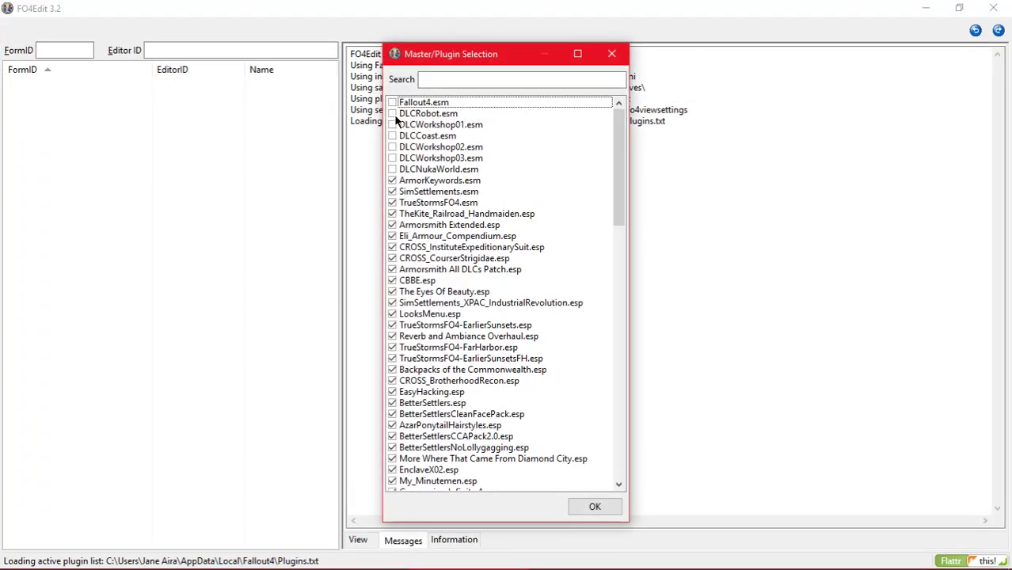
right_click(434, 139)
left_click(464, 164)
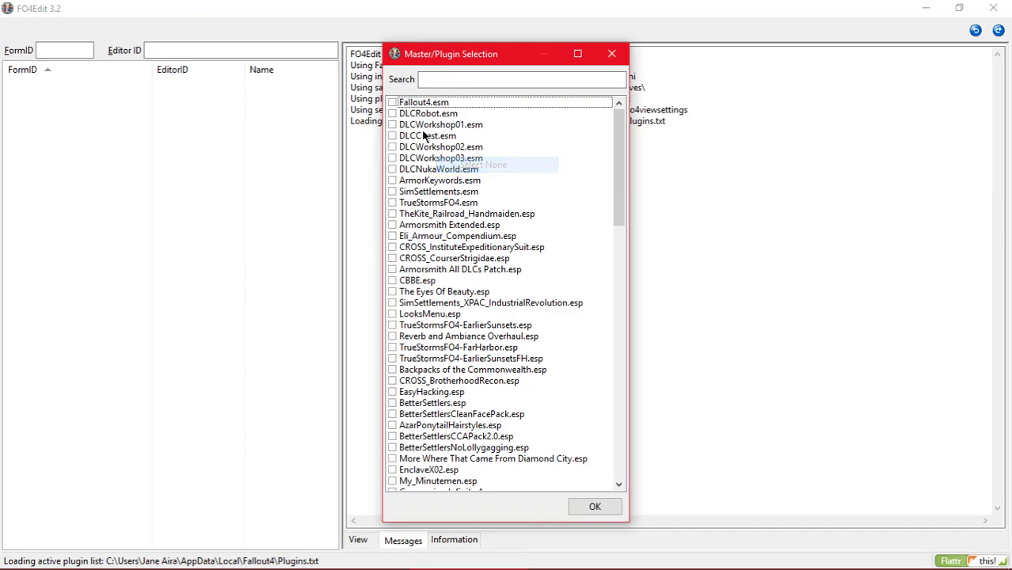
left_click(392, 103)
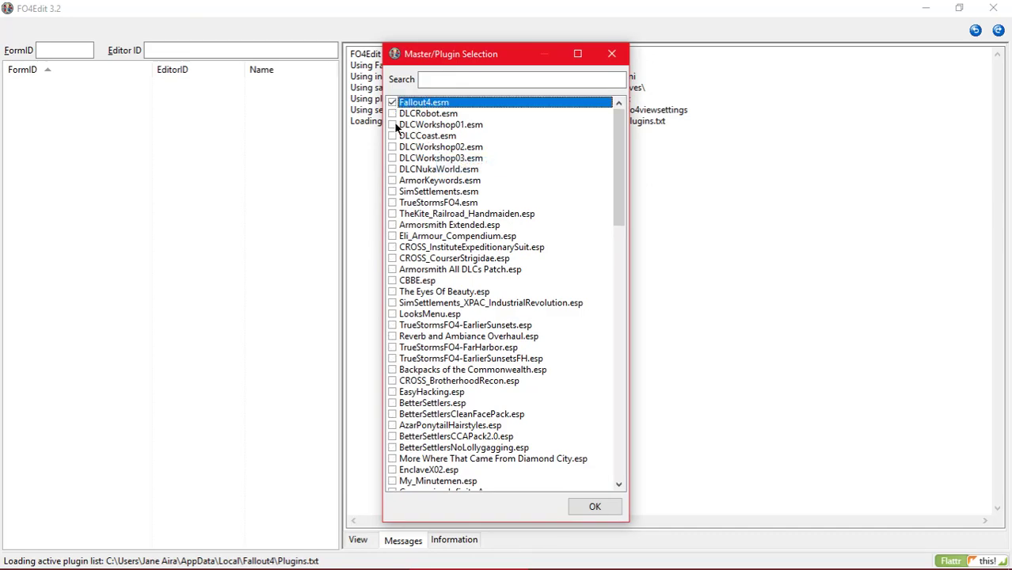
left_click(393, 125)
left_click(590, 507)
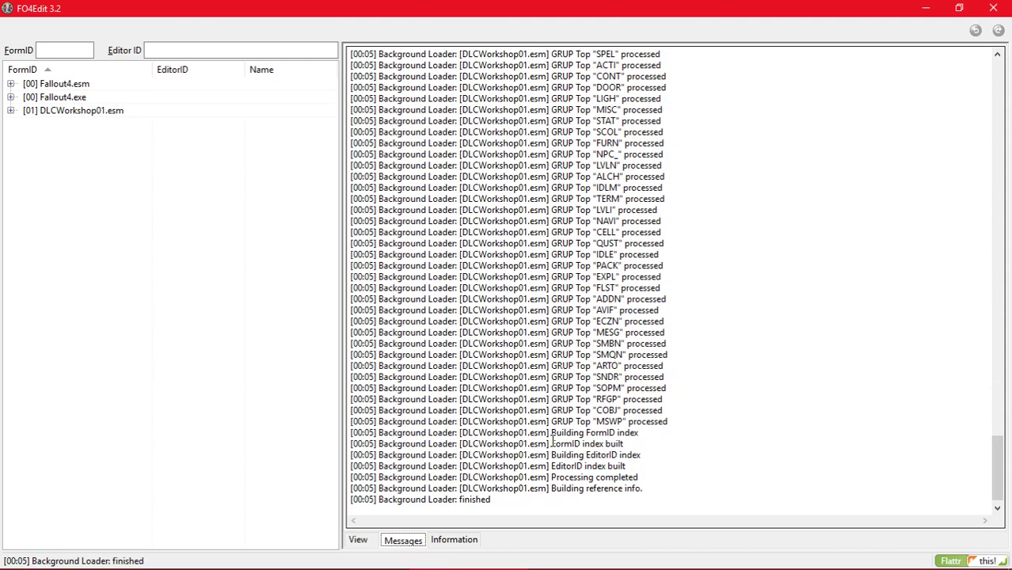
left_click(64, 111)
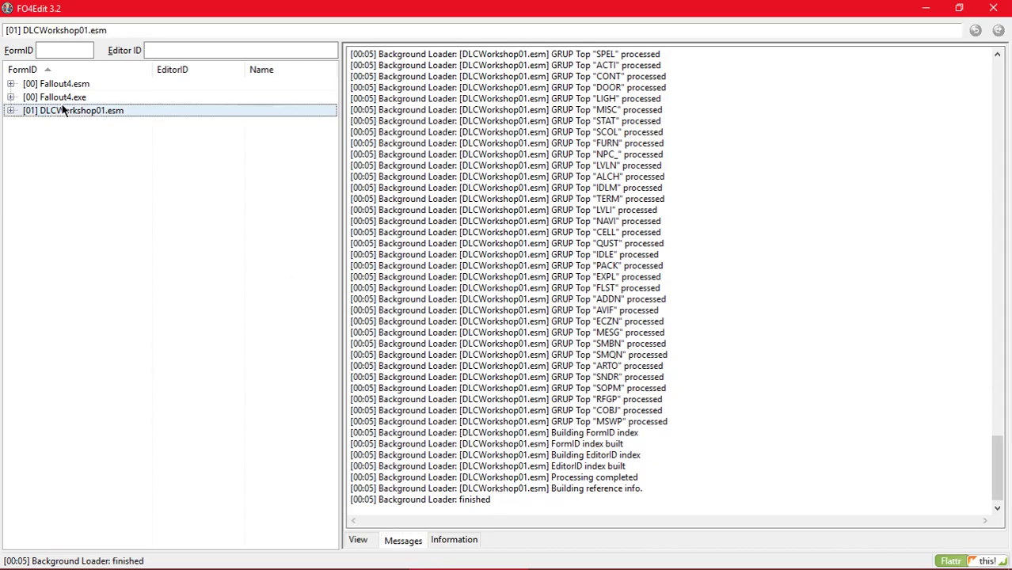
Step: Apply the cleaning filter to DLCWorkshop01.esm and strip its 6 identical-to-master records
right_click(63, 111)
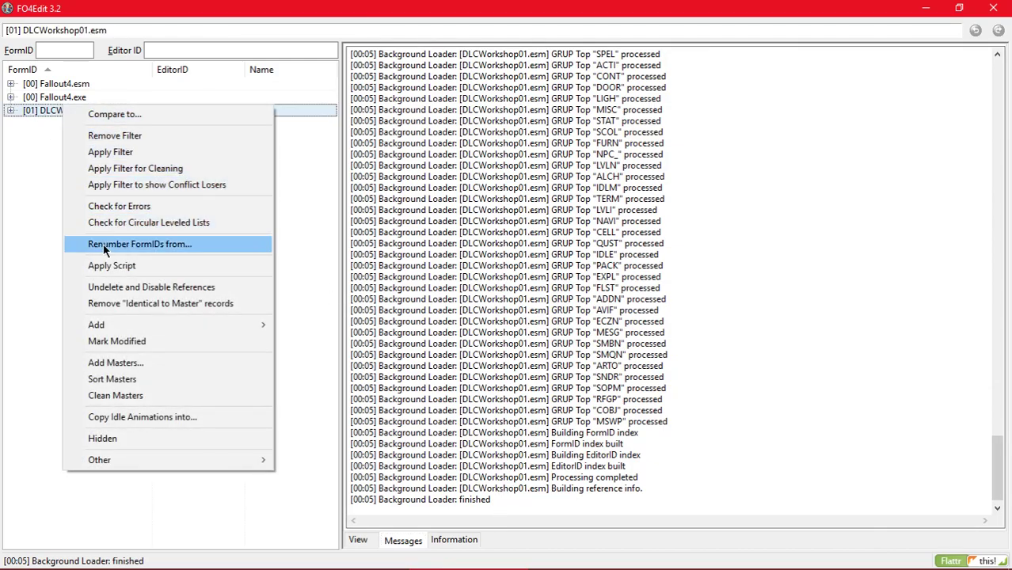
left_click(156, 168)
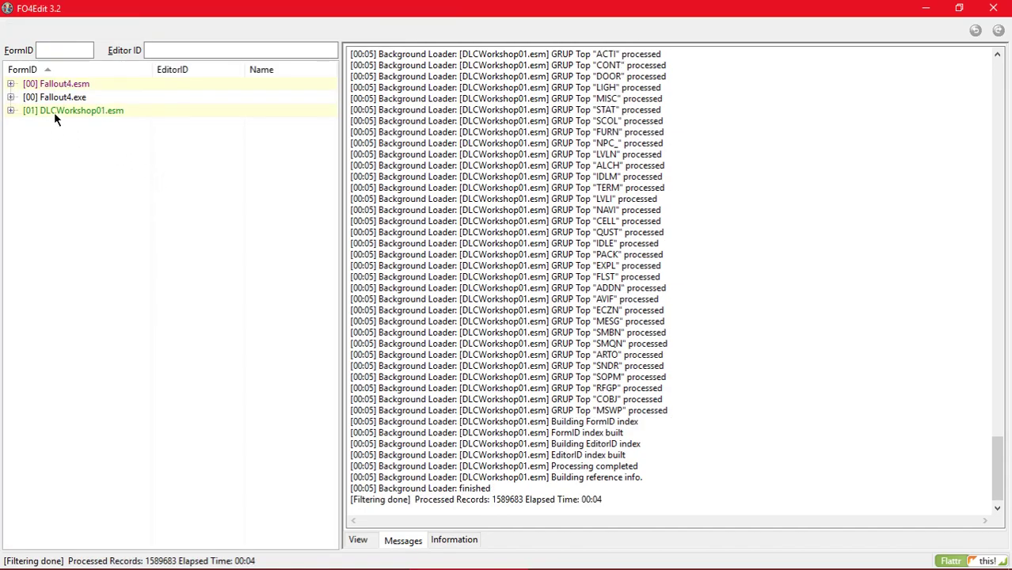
left_click(54, 112)
right_click(54, 112)
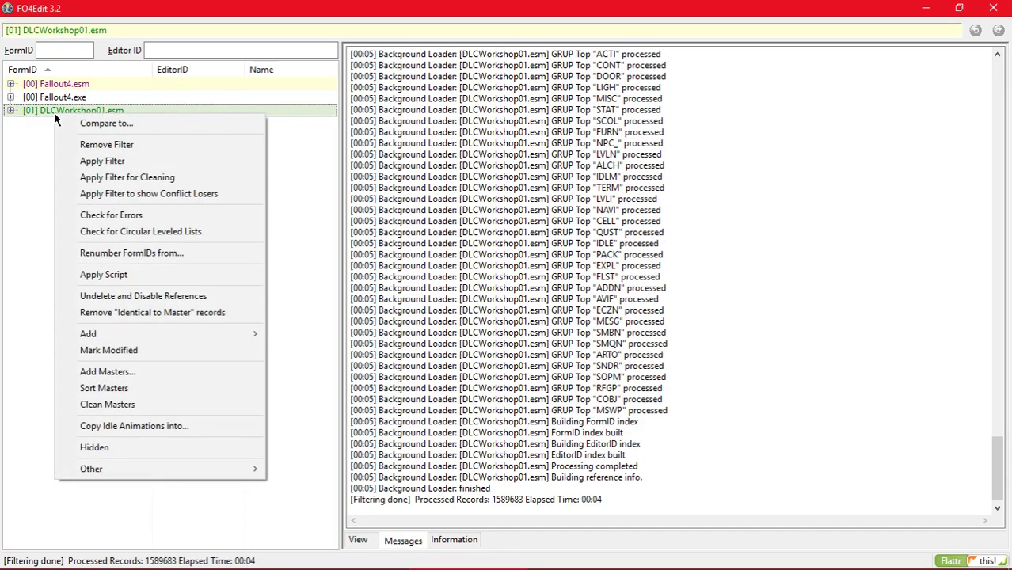
left_click(125, 314)
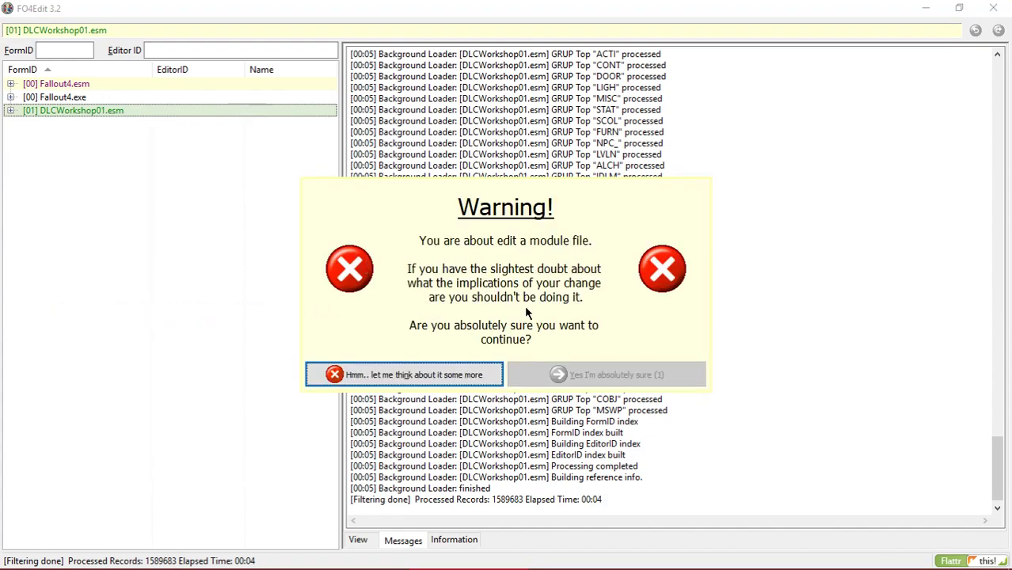
left_click(565, 375)
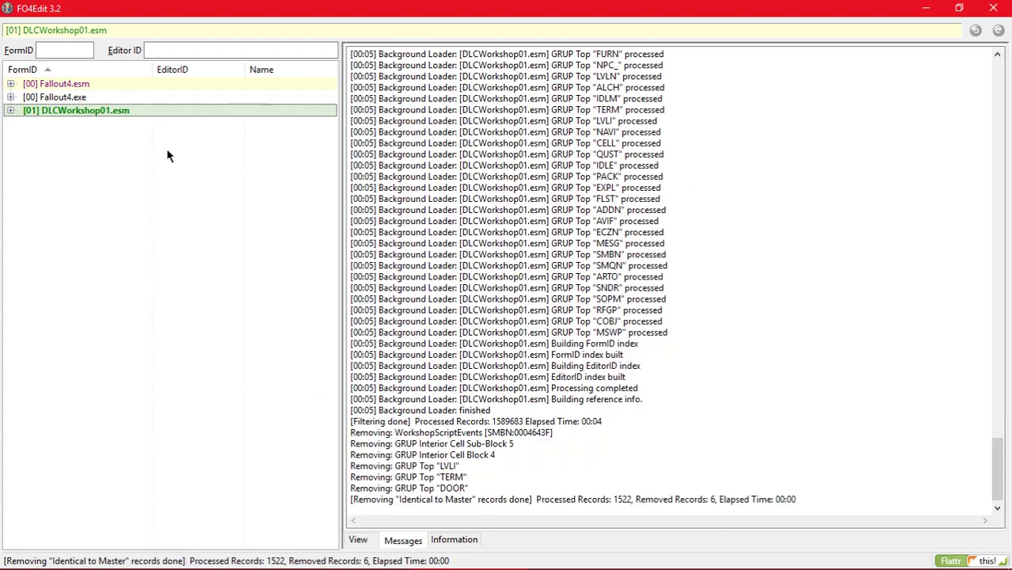
Step: Run Undelete and Disable References on DLCWorkshop01.esm, restoring 0 of 1516 records
right_click(125, 115)
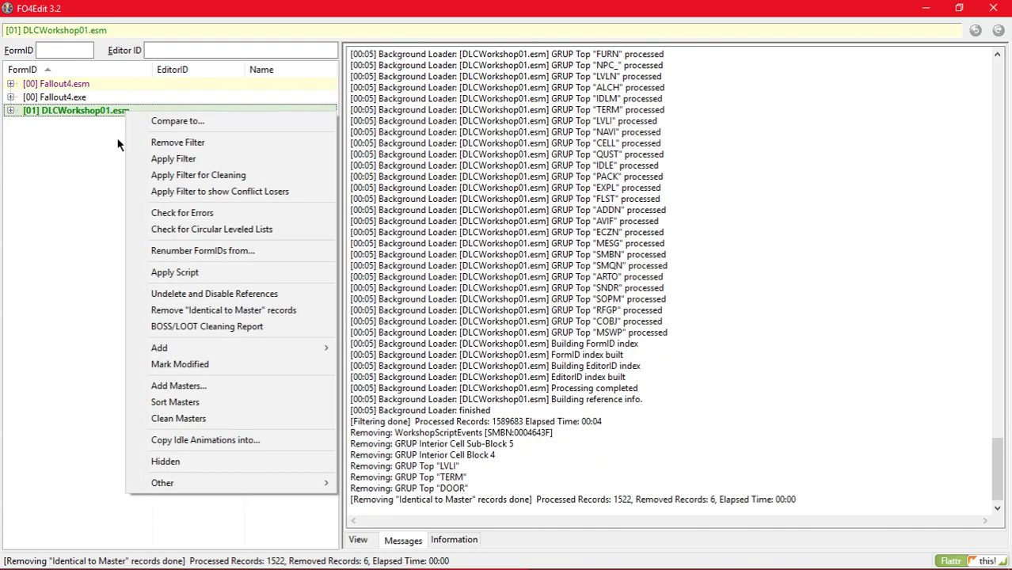
left_click(203, 295)
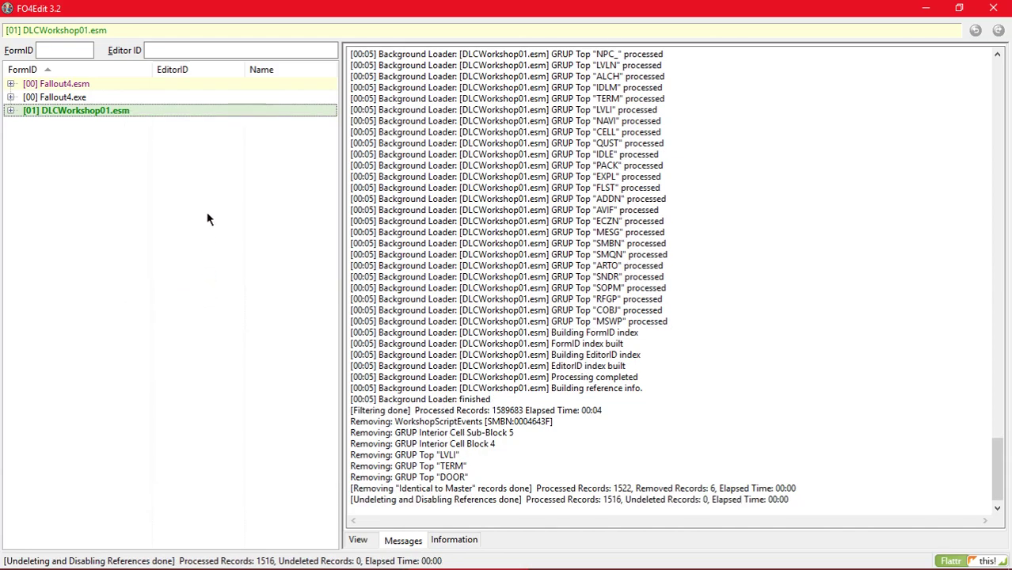
mouse_move(629, 558)
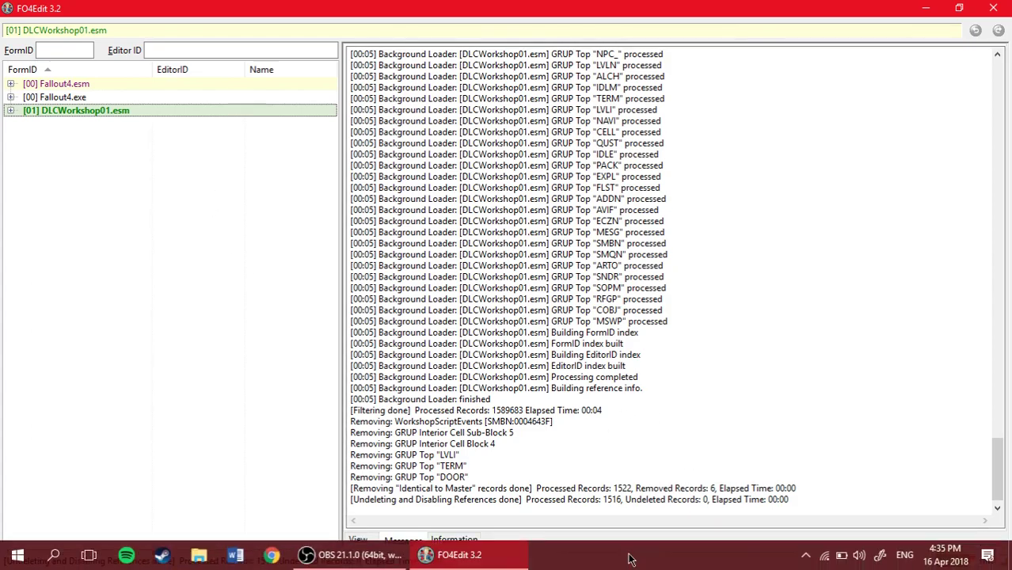